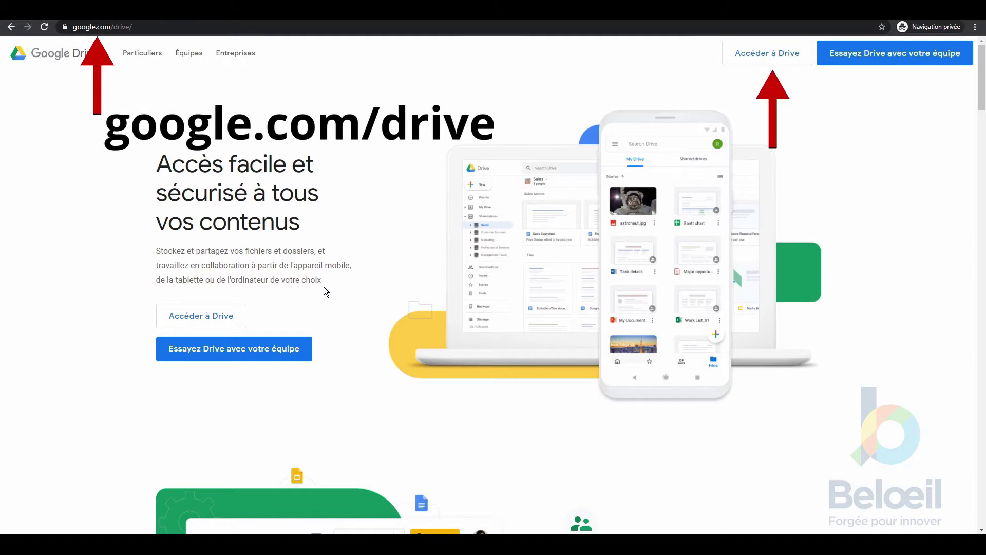
Open the Google Drive sign-in page
{"action": "left_click", "coordinate": [765, 55]}
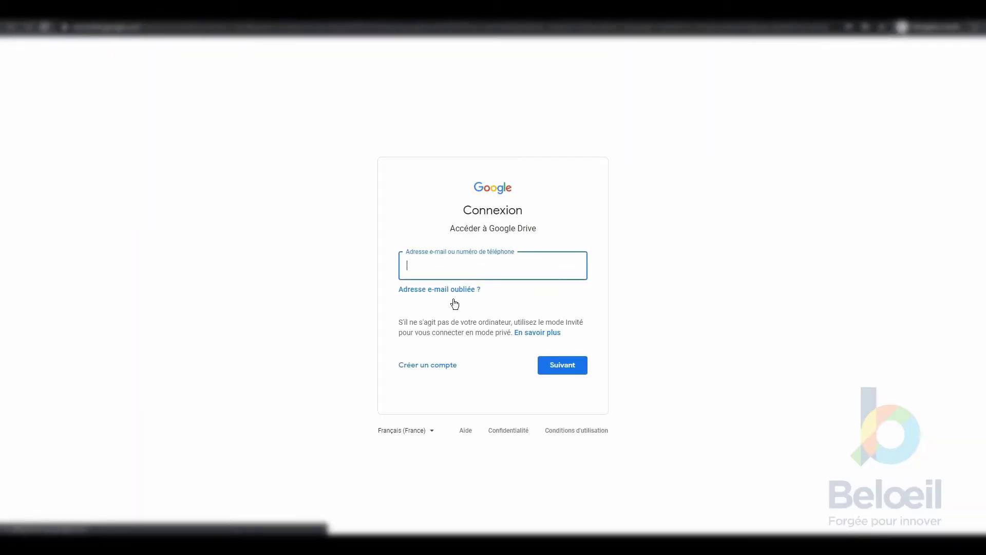
{"action": "left_click", "coordinate": [433, 373]}
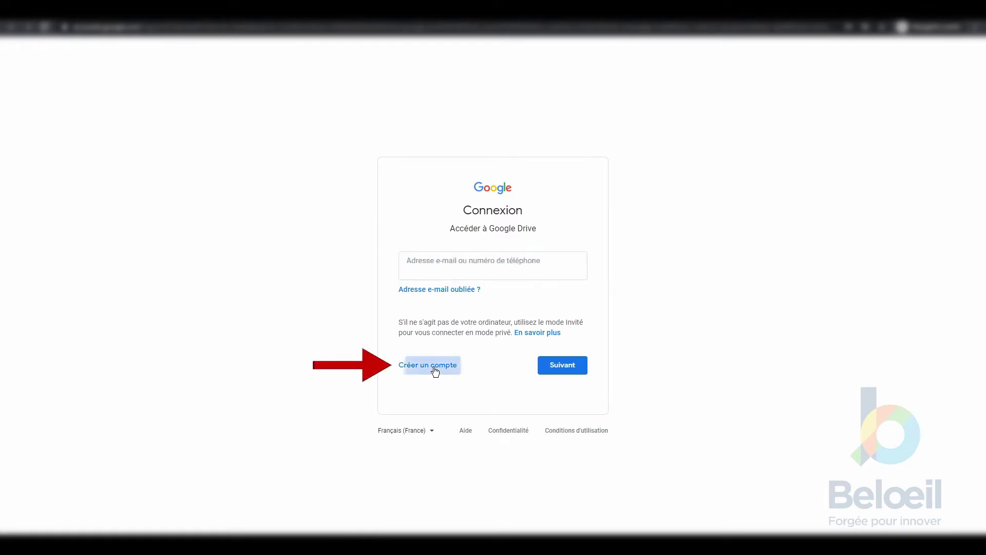
{"action": "left_click", "coordinate": [458, 391]}
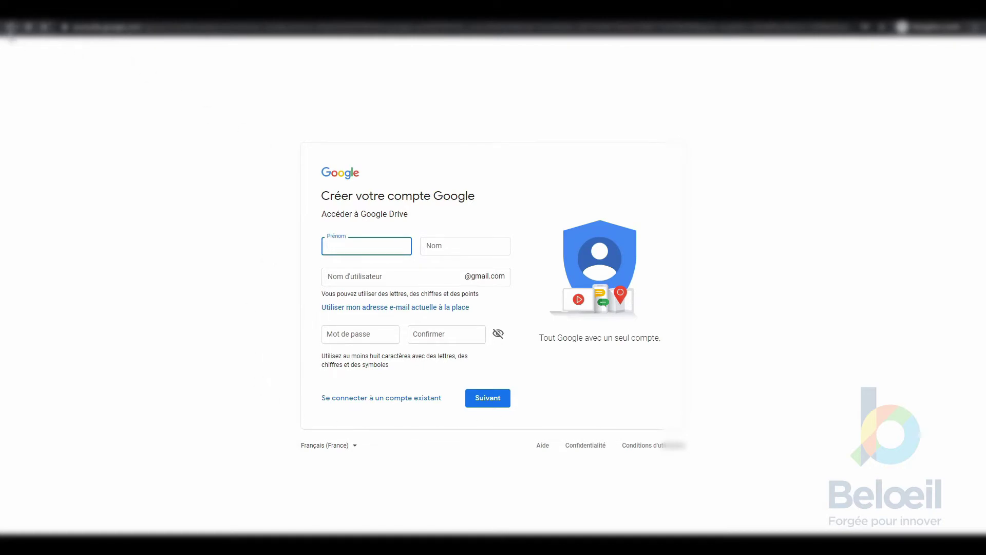
{"action": "left_click", "coordinate": [11, 26]}
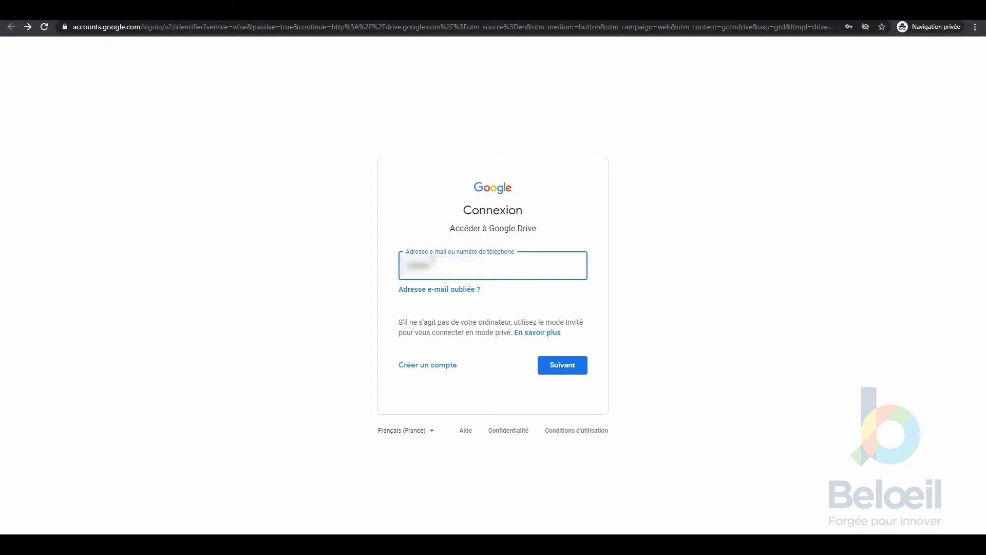
Sign in to Google Drive by entering the account's e-mail address and the account password
{"action": "key", "text": "Return"}
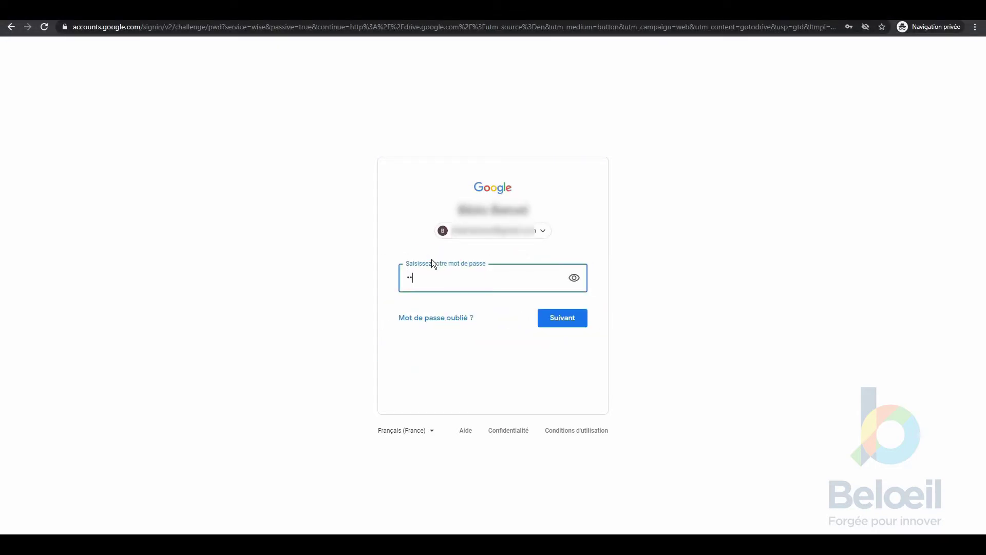
{"action": "key", "text": "Return"}
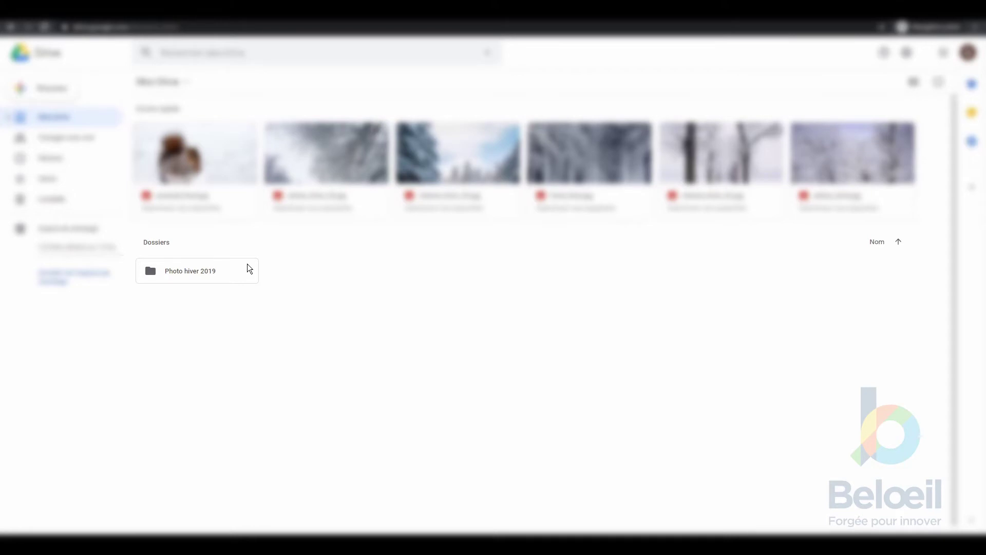
Look through the options for adding new items, and expand and collapse the folder tree of Mon Drive
{"action": "left_click", "coordinate": [52, 93]}
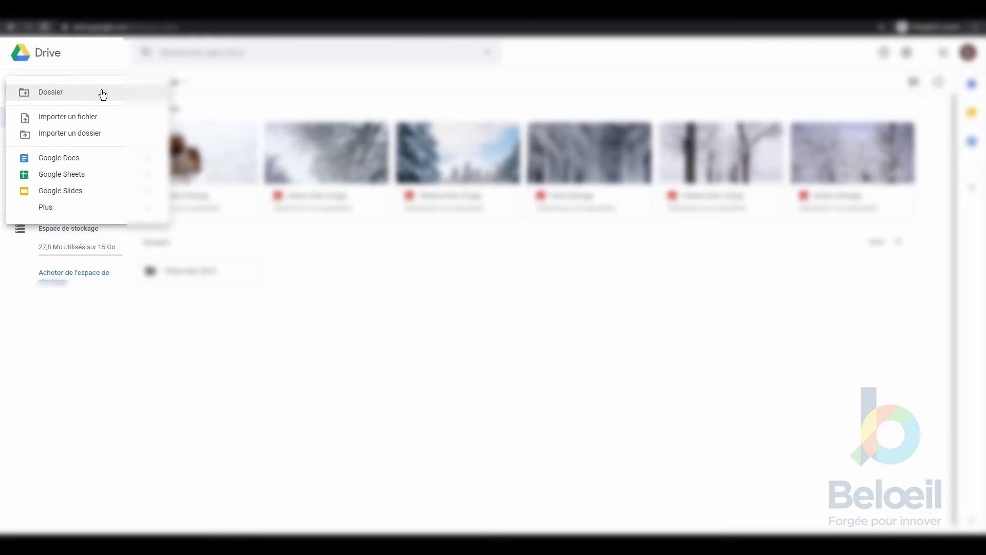
{"action": "left_click", "coordinate": [351, 299]}
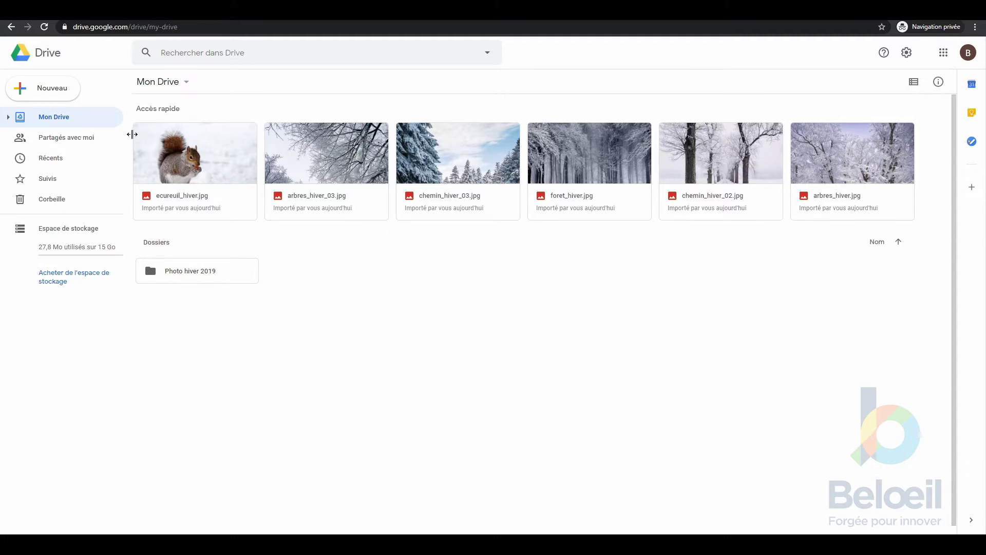
{"action": "left_click", "coordinate": [9, 121]}
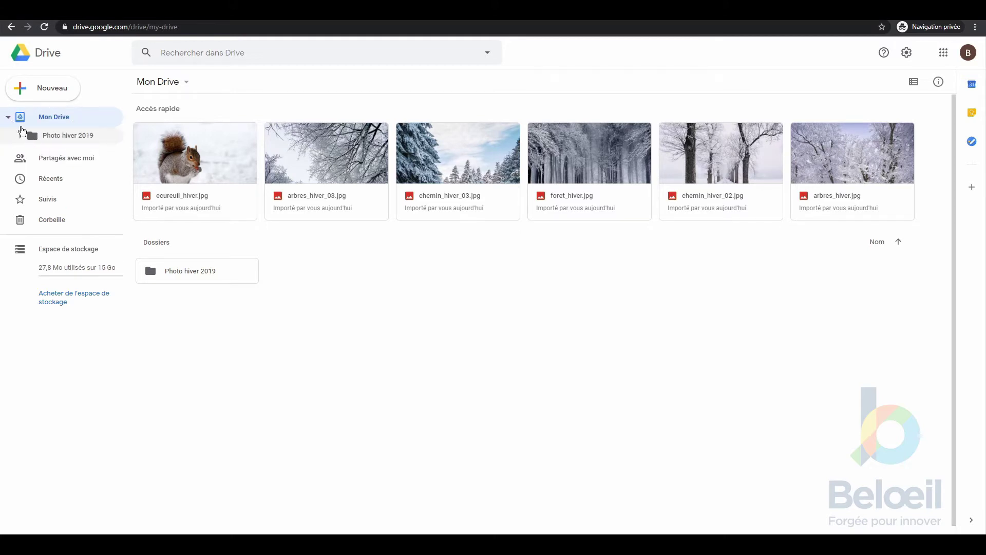
{"action": "left_click", "coordinate": [9, 118]}
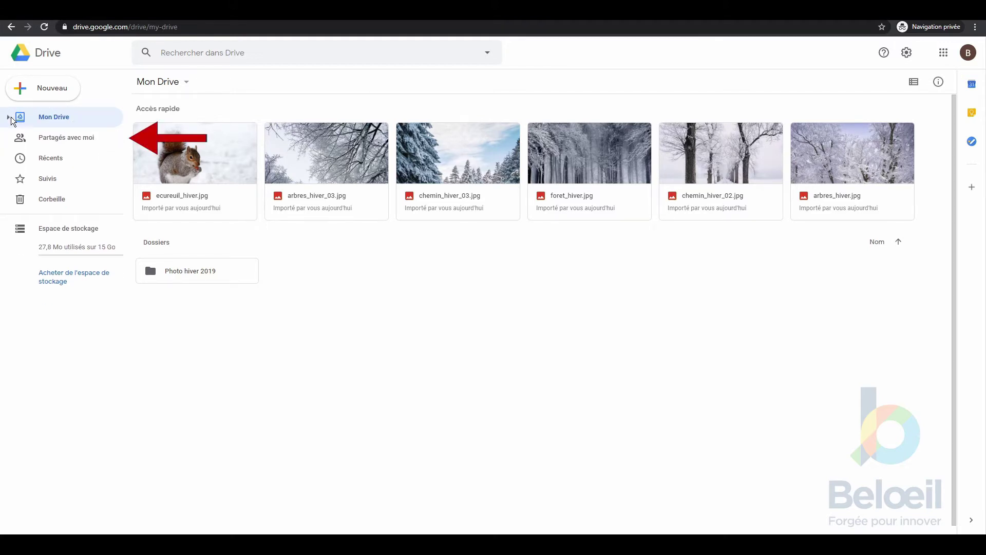
Browse the files shared with the account, the recent files and the starred files
{"action": "left_click", "coordinate": [46, 144]}
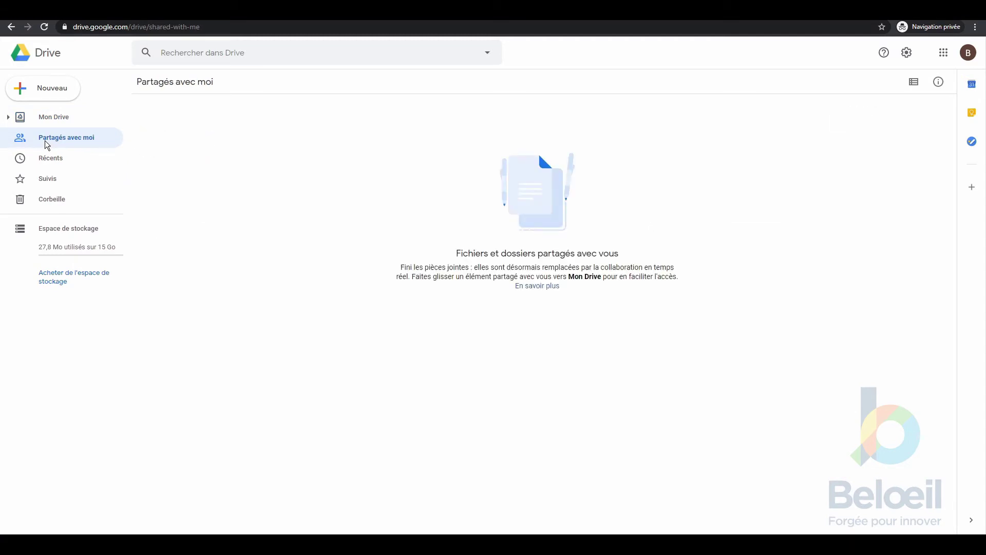
{"action": "left_click", "coordinate": [54, 158]}
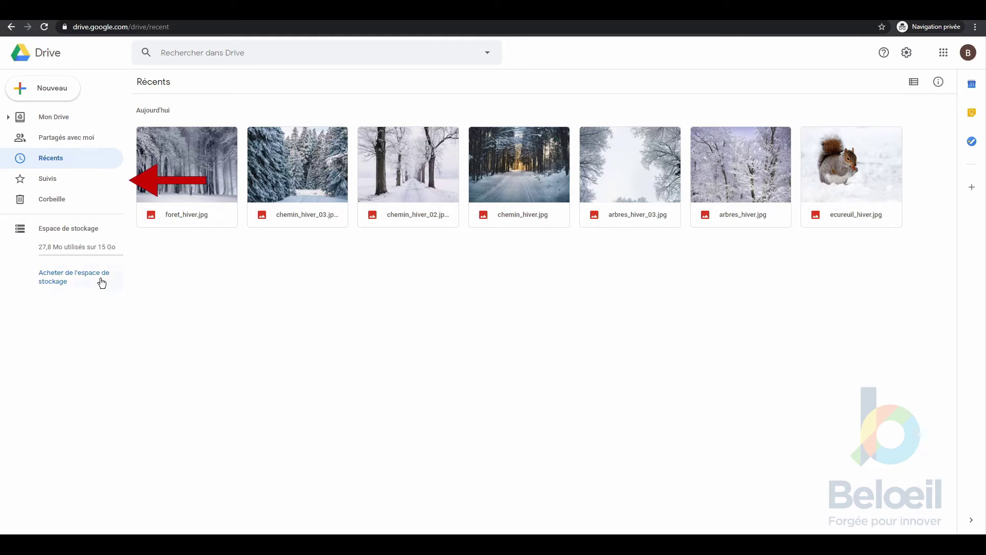
{"action": "left_click", "coordinate": [51, 181]}
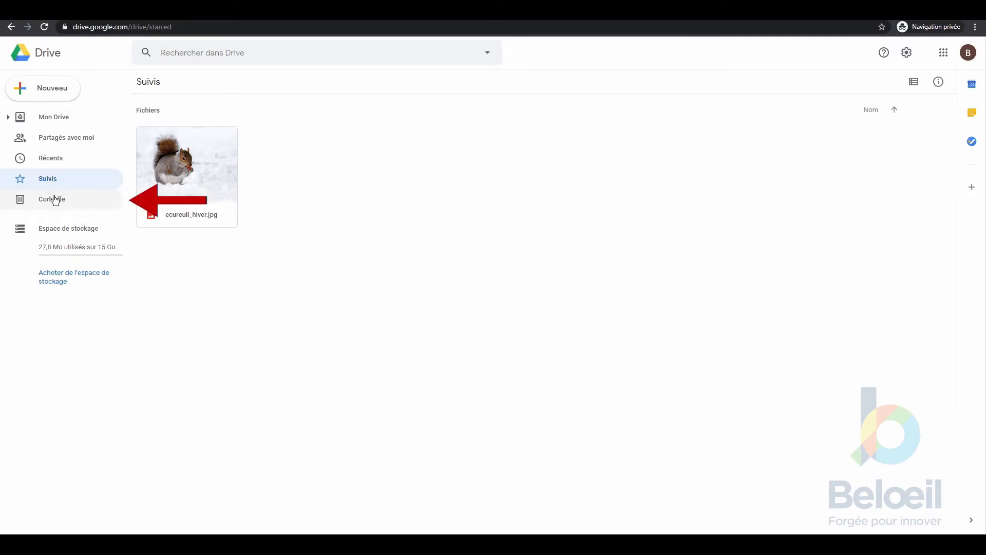
View the Corbeille and check which actions are available for the deleted photo arbres_hiver_02.jpg
{"action": "left_click", "coordinate": [54, 199]}
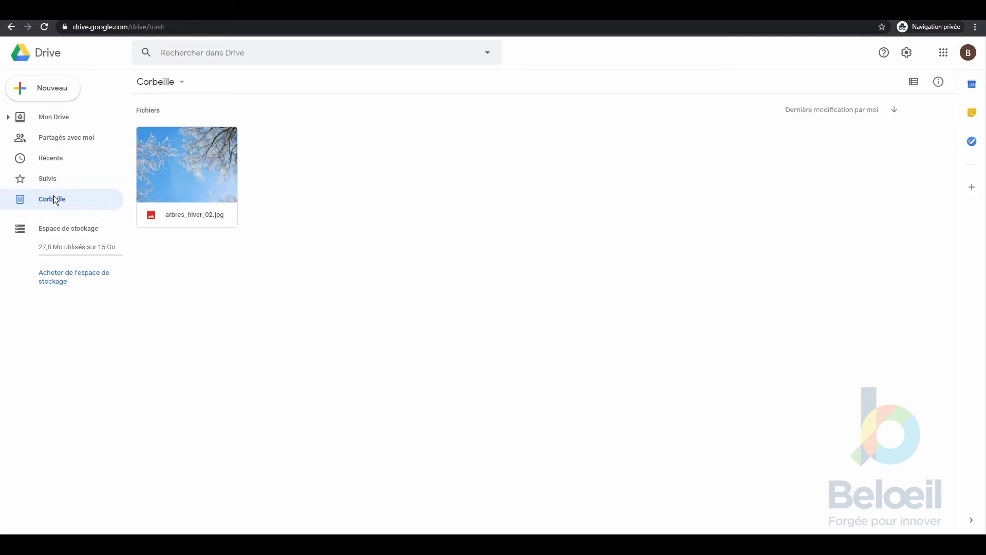
{"action": "right_click", "coordinate": [179, 171]}
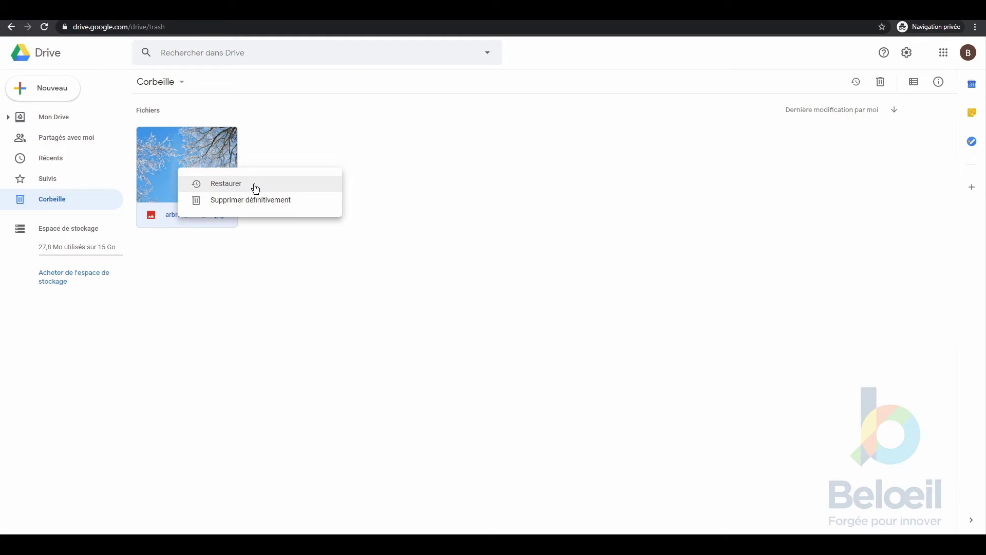
{"action": "left_click", "coordinate": [190, 256]}
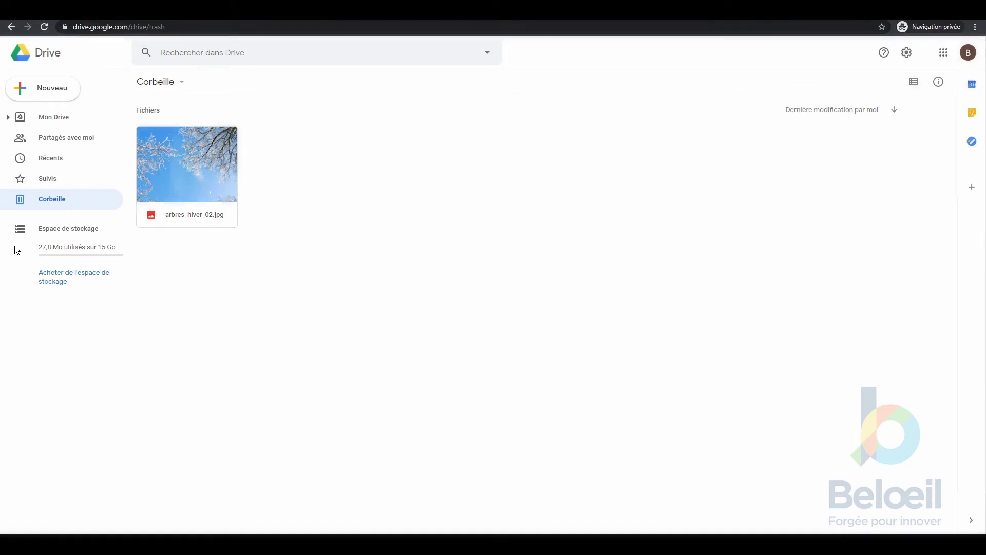
Create a new folder named "Photo automne 2016" in Mon Drive
{"action": "left_click", "coordinate": [46, 120]}
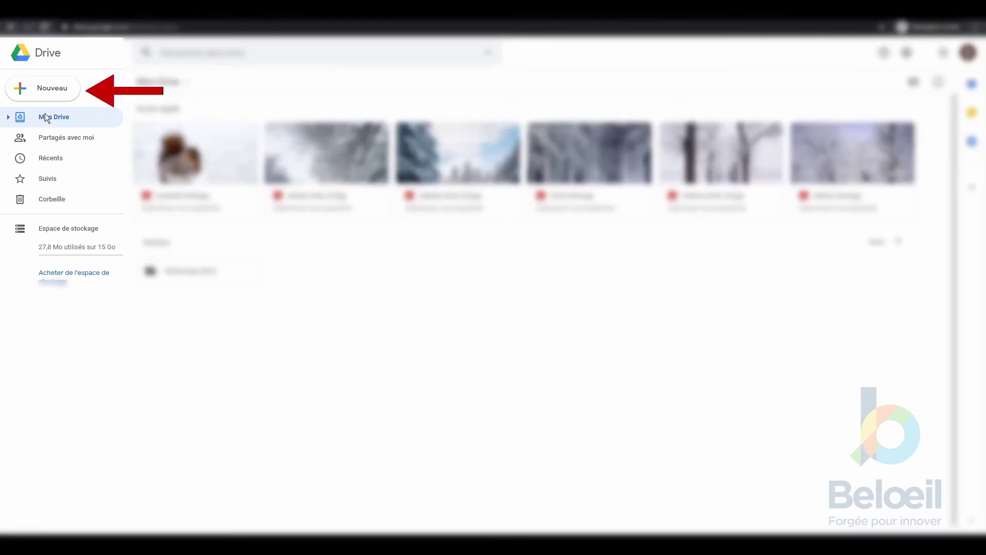
{"action": "left_click", "coordinate": [51, 88]}
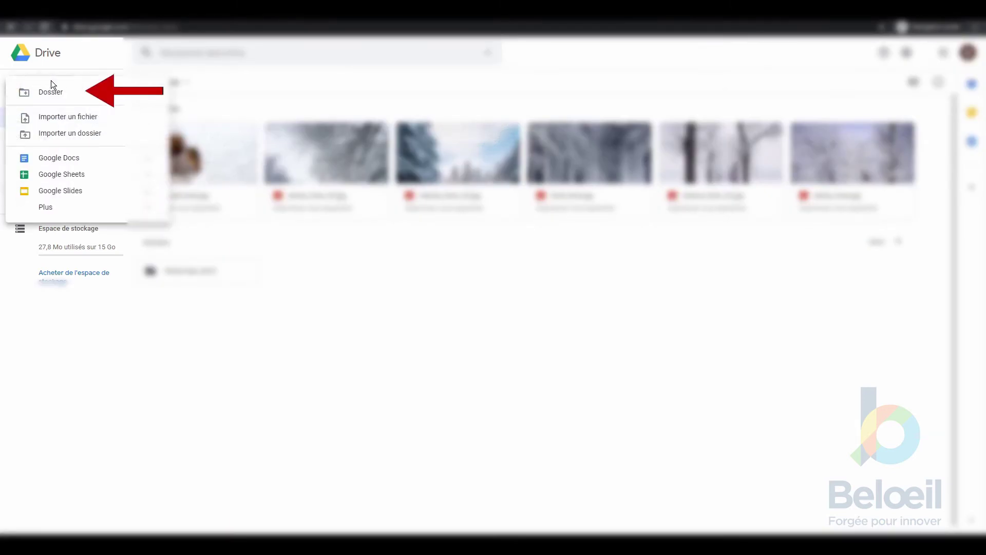
{"action": "left_click", "coordinate": [54, 91]}
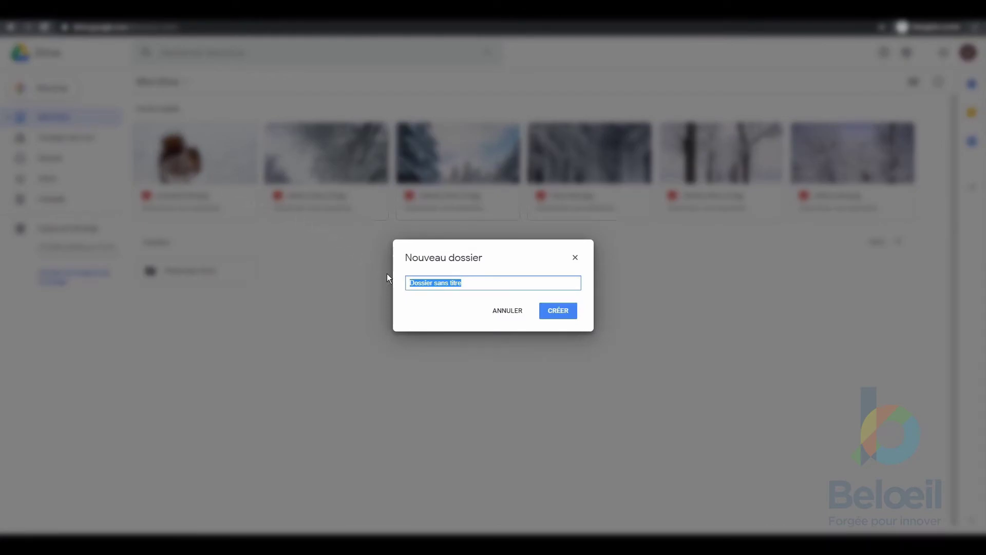
{"action": "type", "text": "Photo automne 2016"}
{"action": "left_click", "coordinate": [557, 310]}
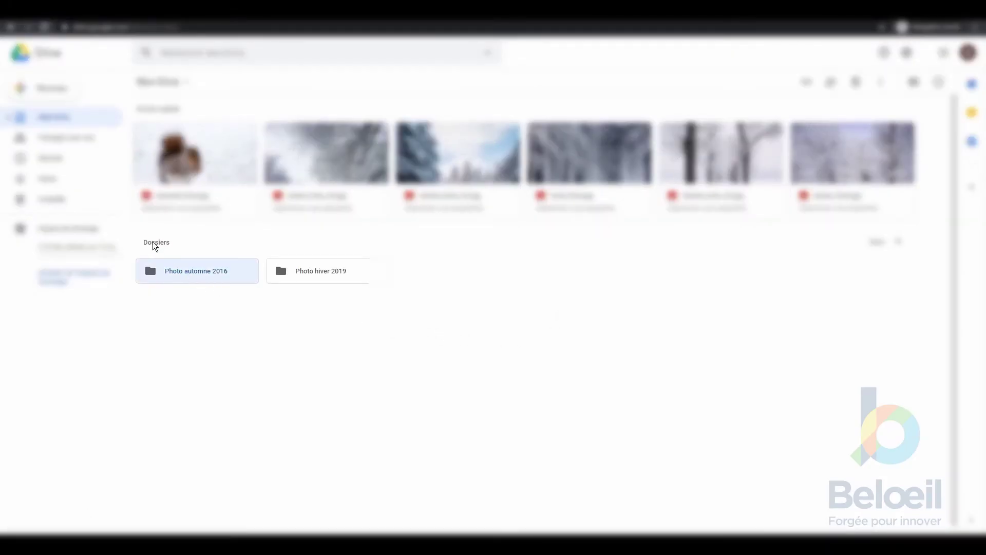
Import the files arbres_automne_01, feuilles_automne_01 and foret_automne_01 into the Photo automne 2016 folder
{"action": "double_click", "coordinate": [194, 279]}
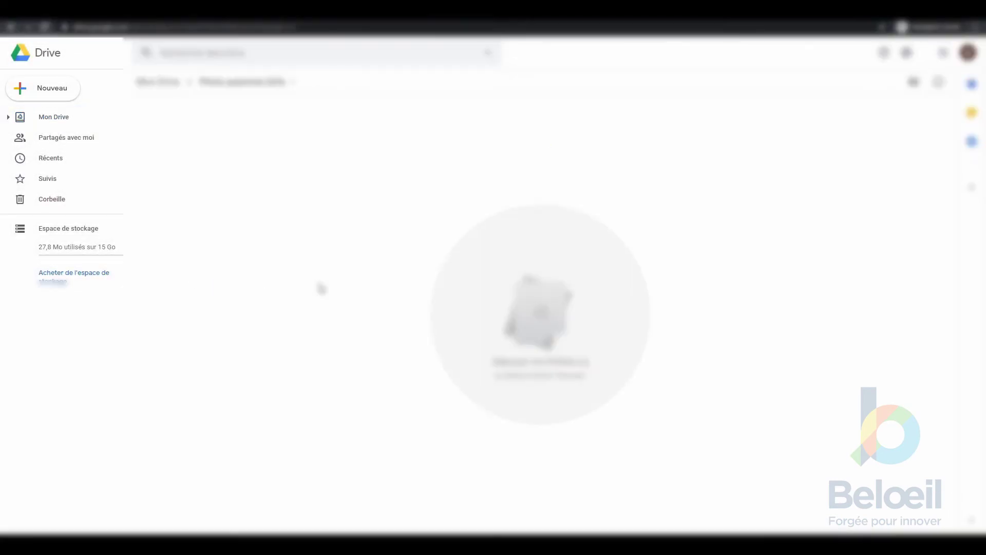
{"action": "left_click", "coordinate": [60, 91]}
{"action": "left_click", "coordinate": [102, 116]}
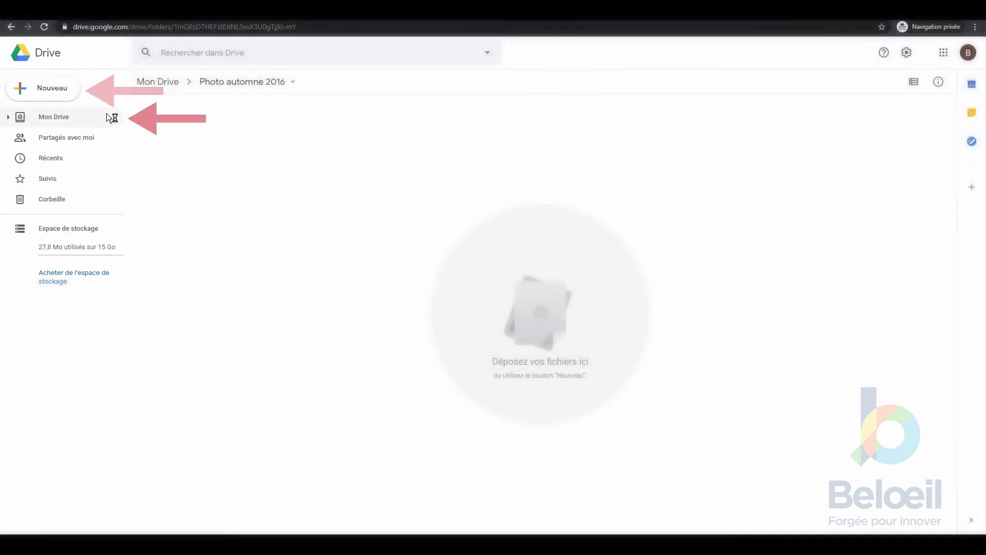
{"action": "left_click", "coordinate": [247, 204]}
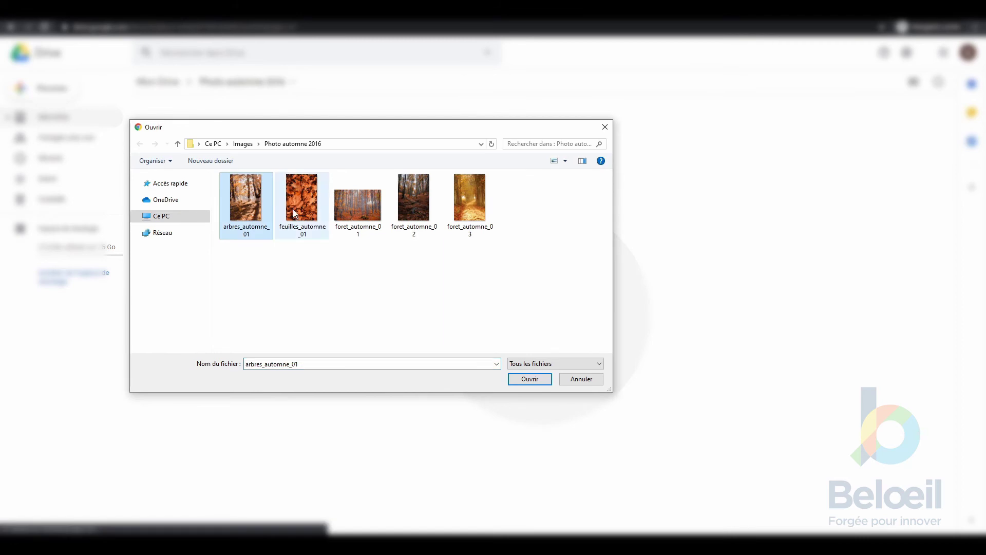
{"action": "left_click", "coordinate": [295, 208]}
{"action": "left_click", "coordinate": [364, 209], "text": "ctrl"}
{"action": "left_click", "coordinate": [251, 204], "text": "ctrl"}
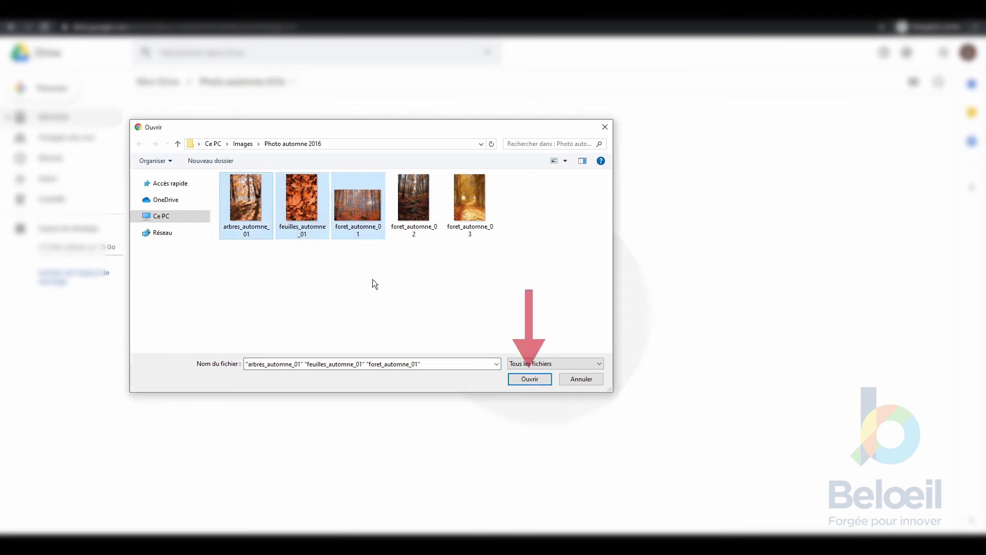
{"action": "left_click", "coordinate": [527, 380]}
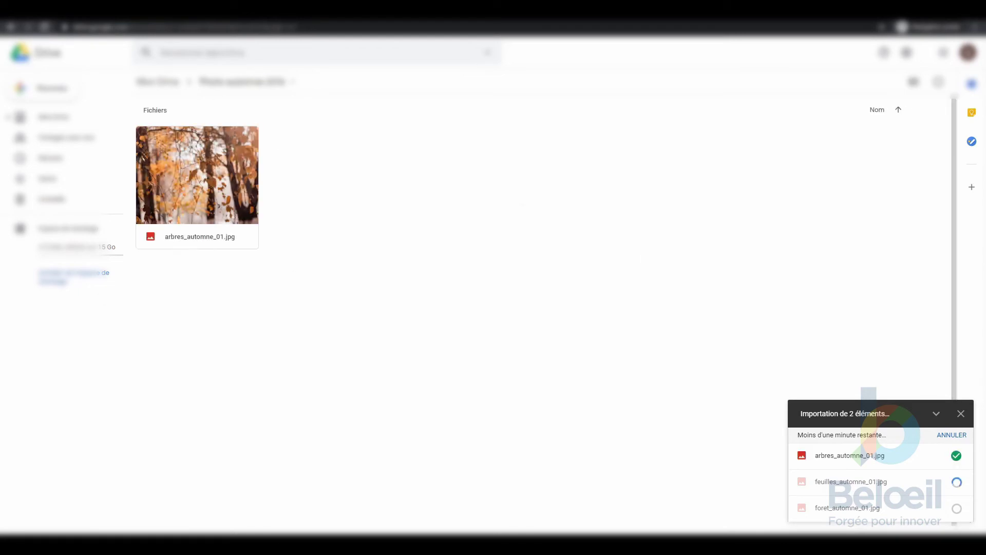
Switch to File Explorer and upload foret_automne_02 and foret_automne_03 from the local Photo automne 2016 folder into the open Drive folder
{"action": "key", "text": "alt+Tab"}
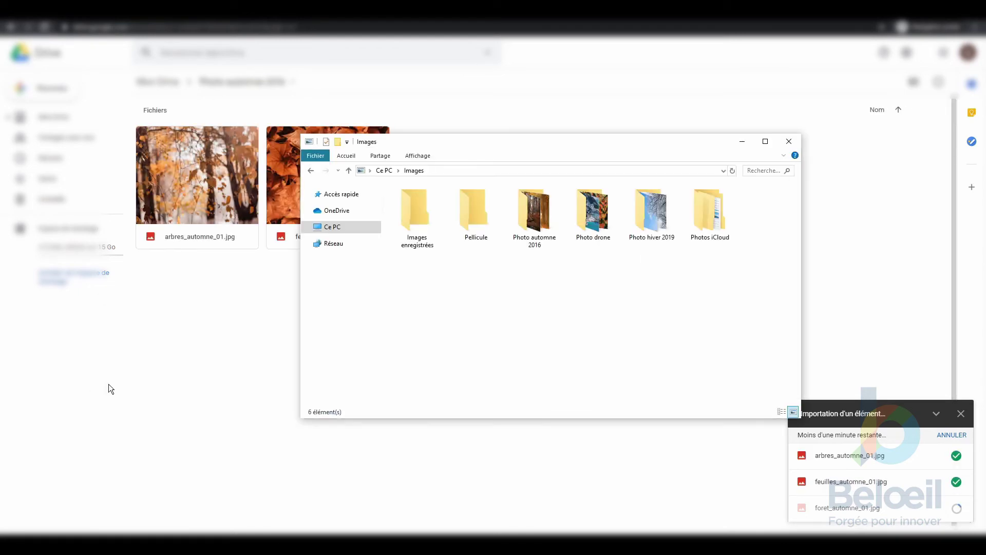
{"action": "left_click", "coordinate": [545, 214]}
{"action": "double_click", "coordinate": [544, 214]}
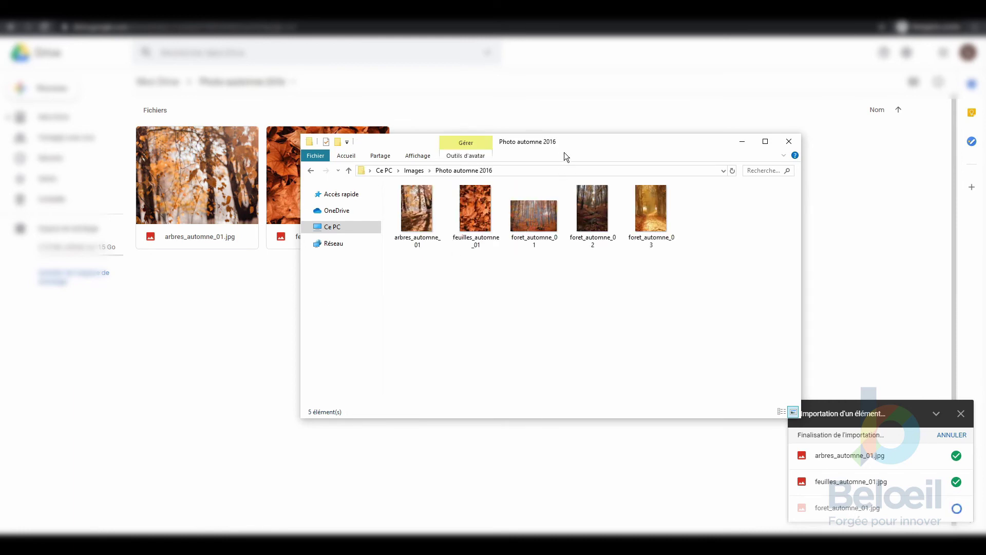
{"action": "left_click_drag", "start_coordinate": [564, 147], "coordinate": [364, 285]}
{"action": "left_click", "coordinate": [444, 360]}
{"action": "left_click", "coordinate": [399, 356], "text": "ctrl"}
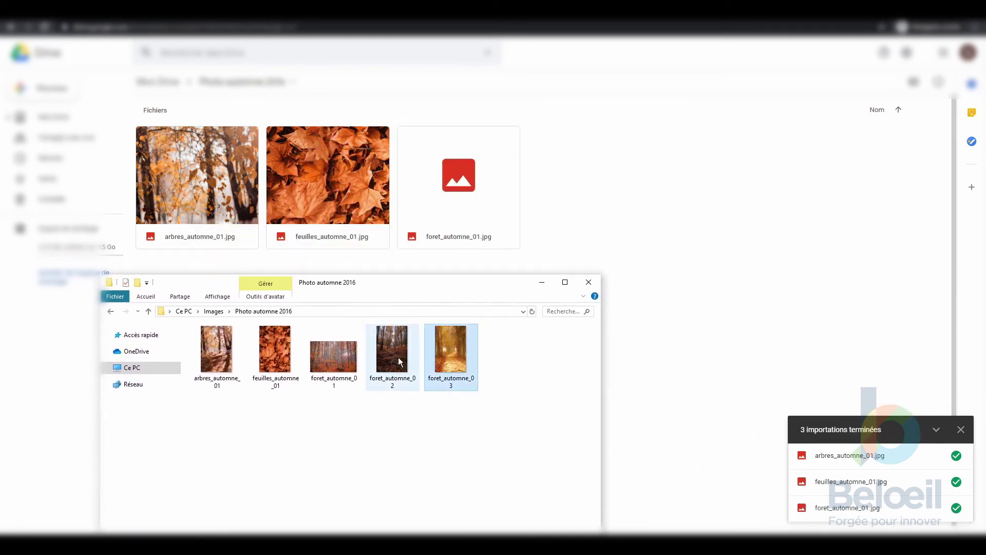
{"action": "left_click_drag", "start_coordinate": [398, 356], "coordinate": [604, 229]}
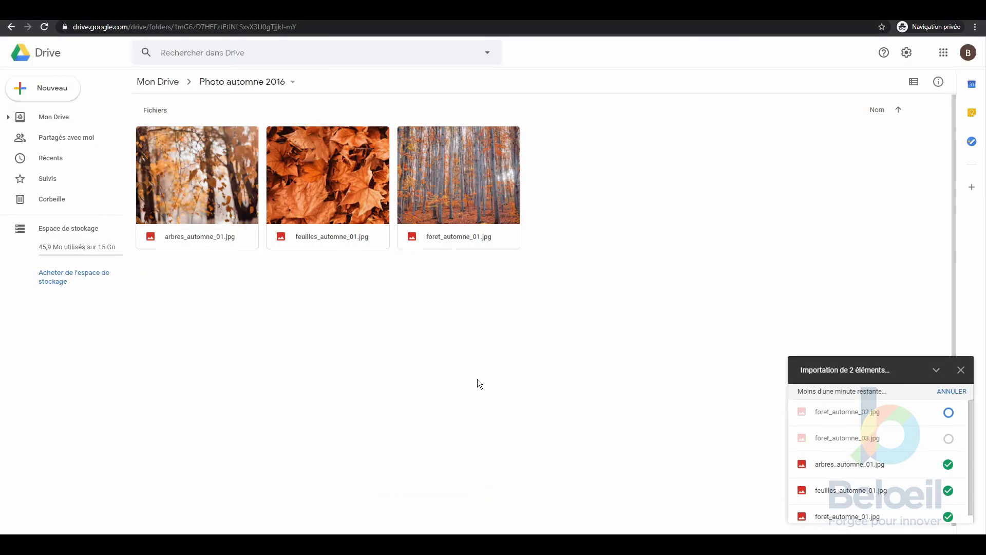
Import the whole "Photo drone" folder from the computer's Images folder into Mon Drive
{"action": "left_click", "coordinate": [58, 116]}
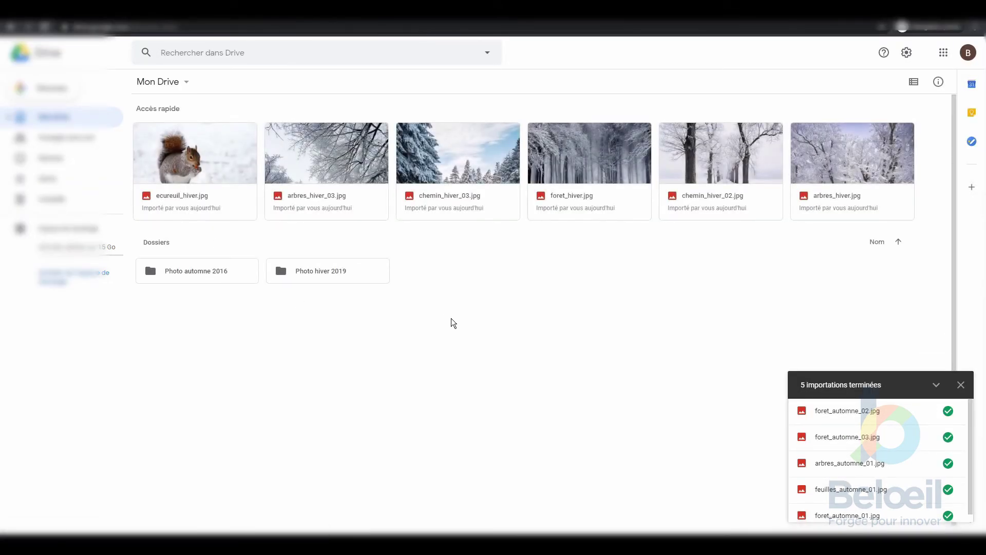
{"action": "right_click", "coordinate": [435, 294]}
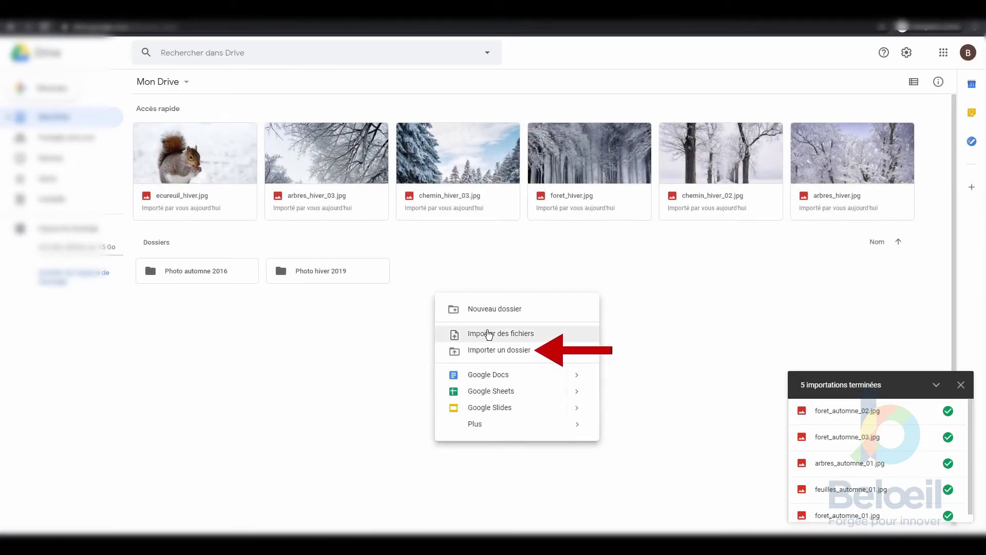
{"action": "left_click", "coordinate": [533, 351]}
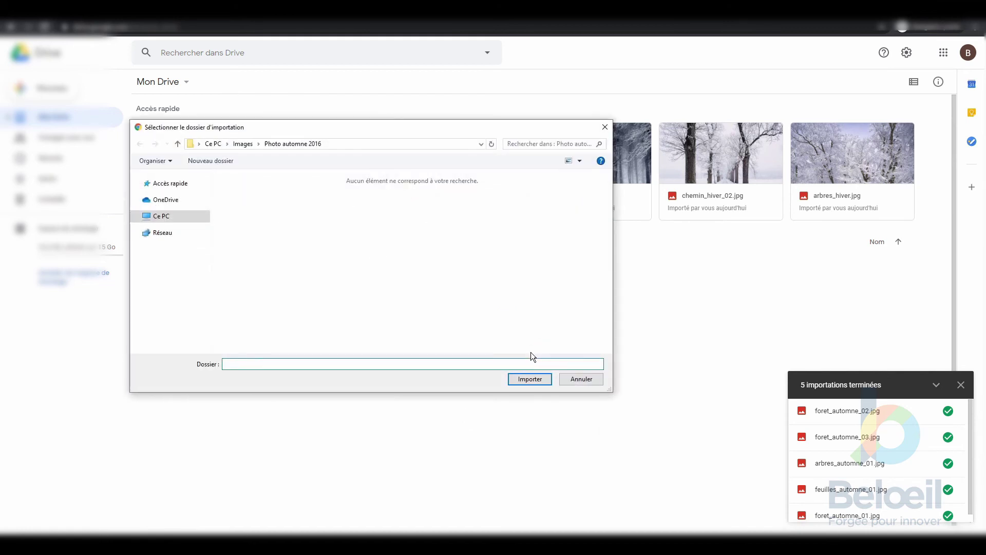
{"action": "left_click", "coordinate": [246, 145]}
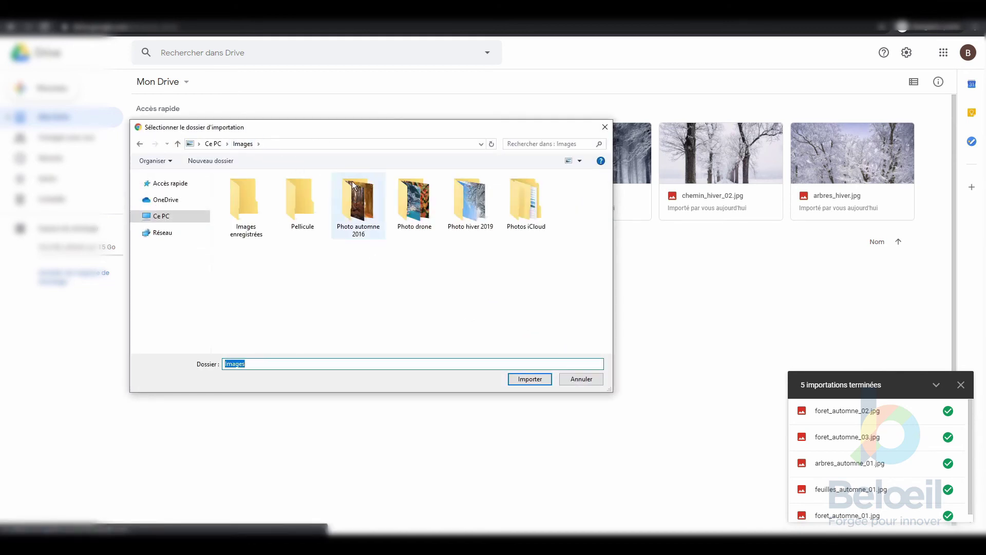
{"action": "left_click", "coordinate": [415, 202]}
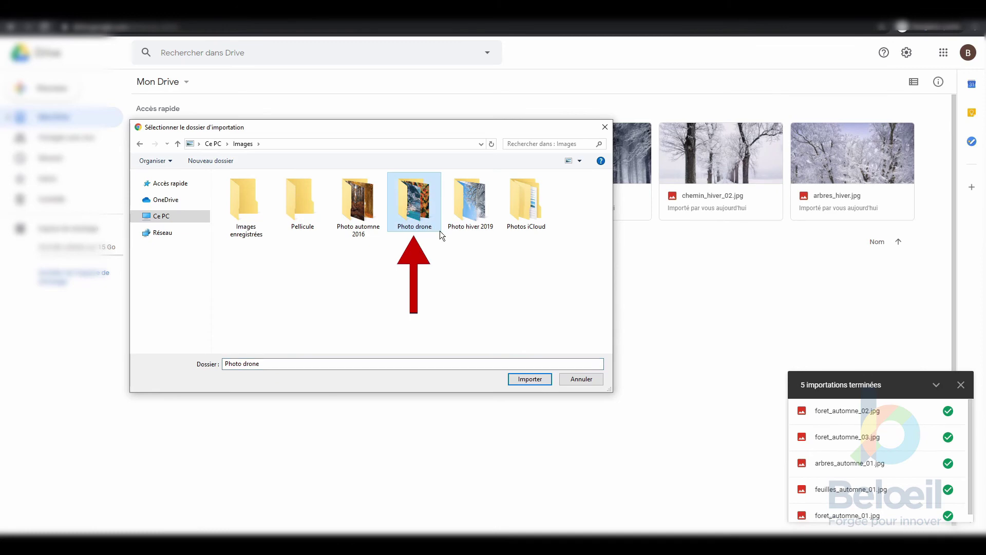
{"action": "left_click", "coordinate": [529, 378]}
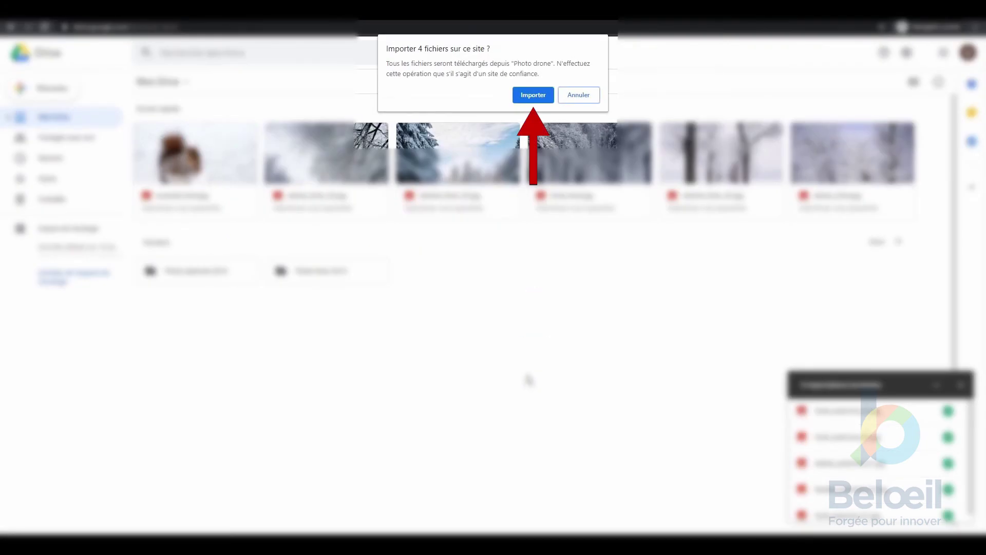
{"action": "left_click", "coordinate": [525, 92]}
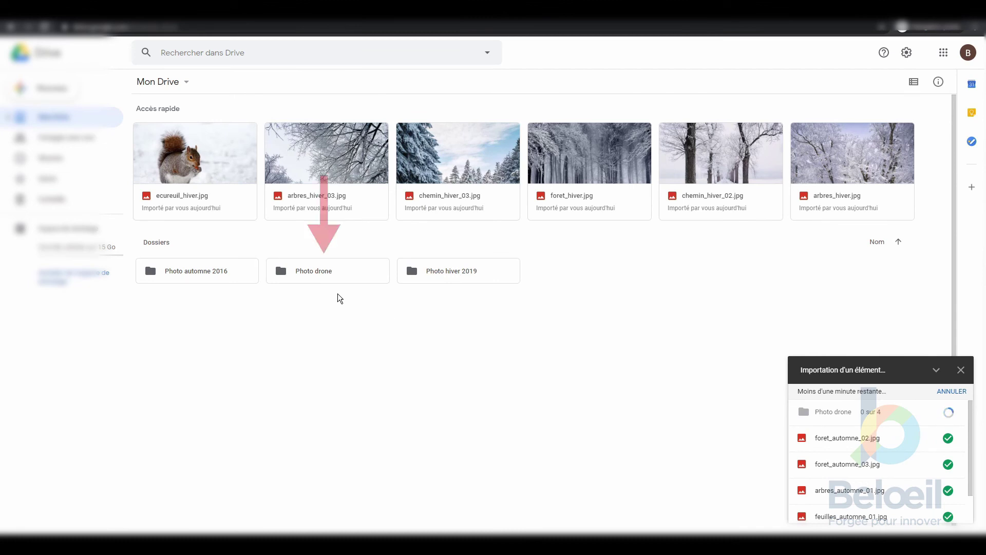
Check the contents of the Photo drone folder in Drive and return to Mon Drive
{"action": "left_click", "coordinate": [313, 277]}
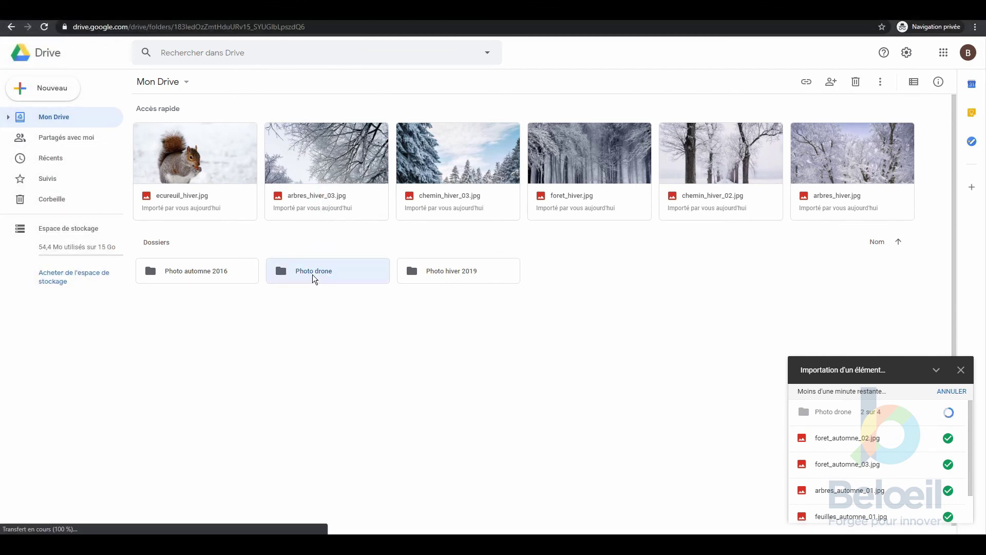
{"action": "double_click", "coordinate": [312, 275]}
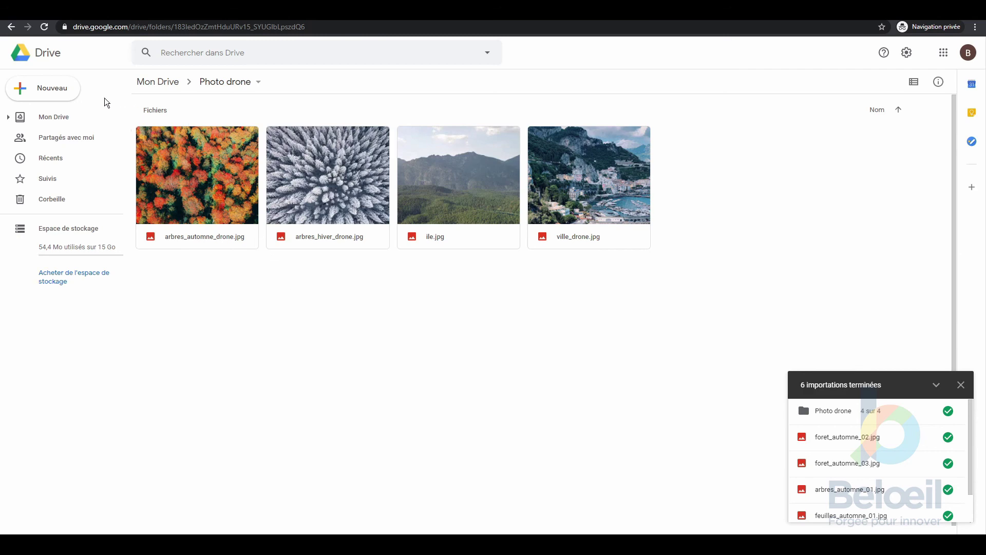
{"action": "left_click", "coordinate": [61, 117]}
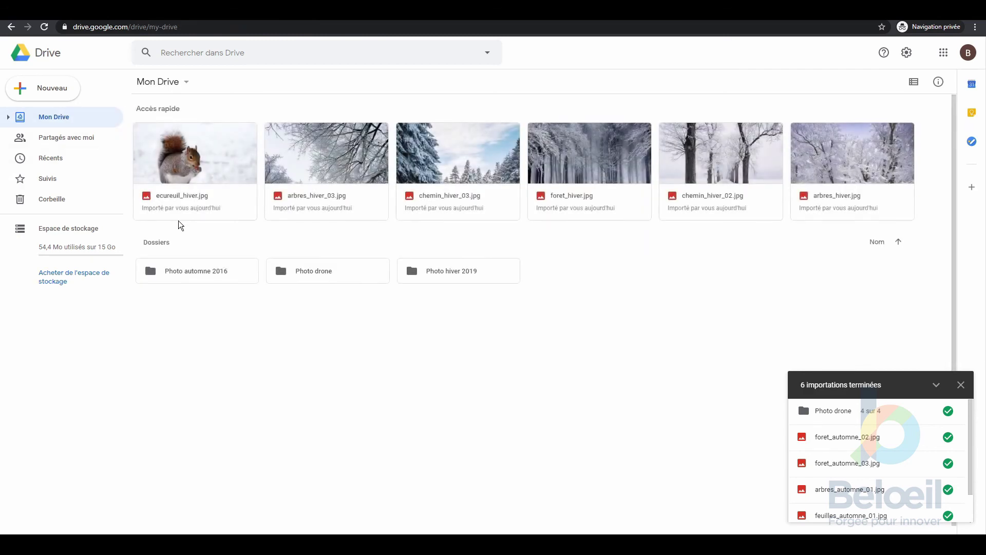